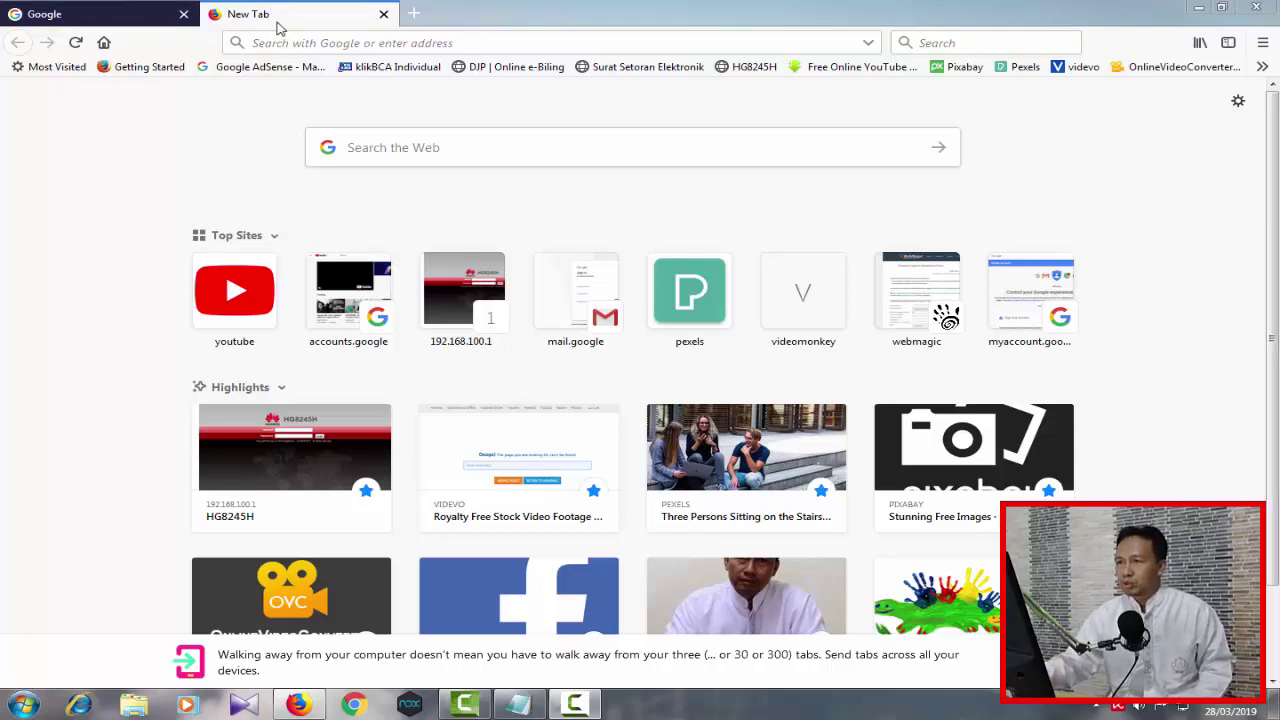
Open the Huawei HG8245H router's login page at 192.168.100.1, the address noted in Notepad
left_click(302, 42)
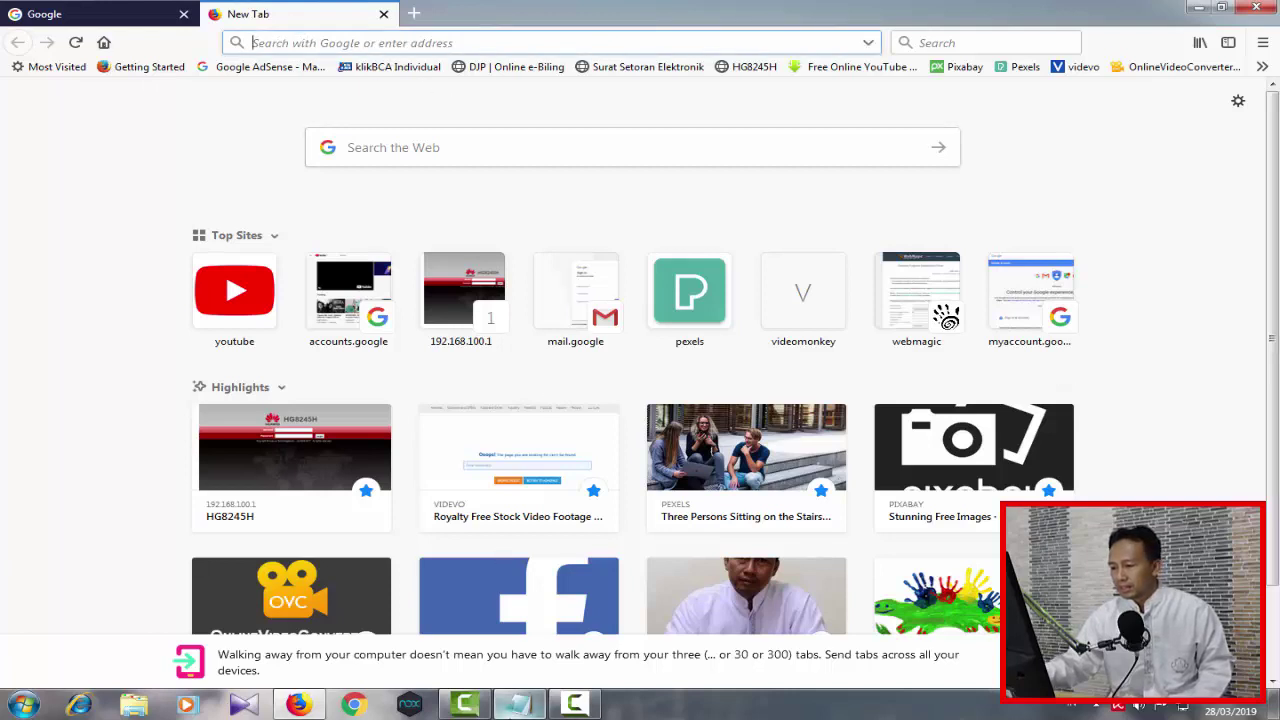
left_click(508, 700)
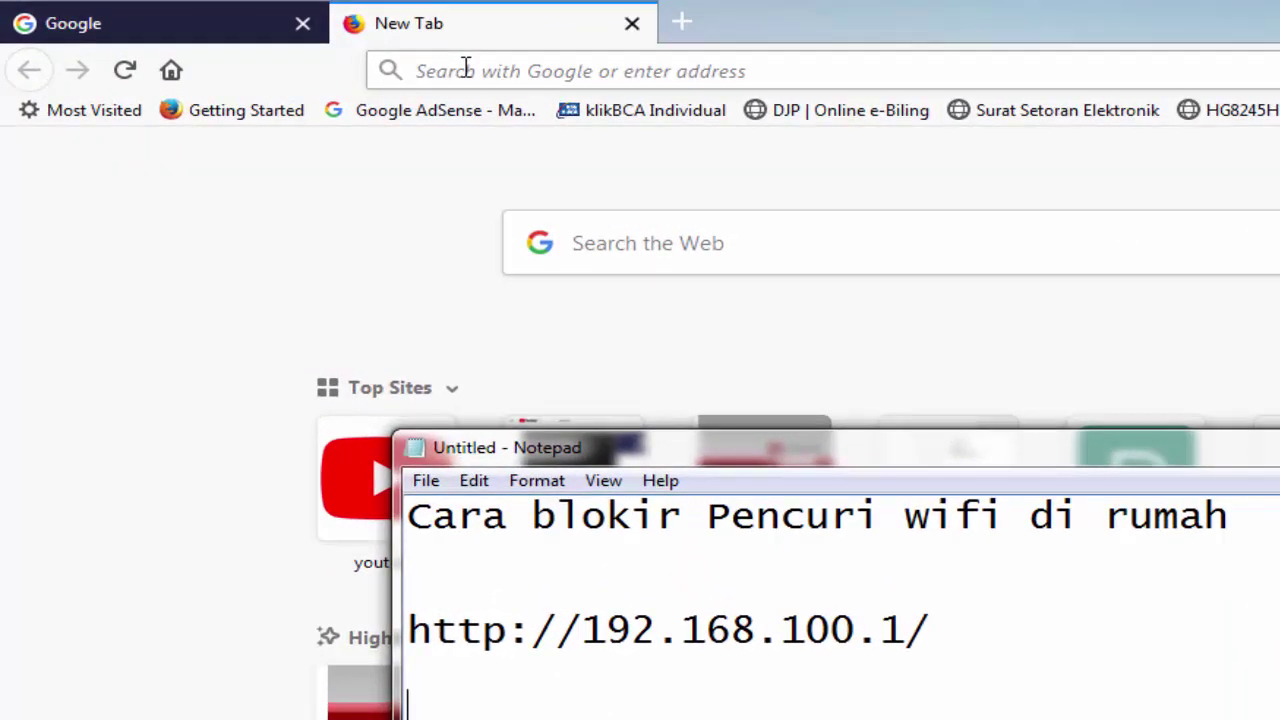
left_click_drag(579, 632, 969, 645)
left_click(1087, 680)
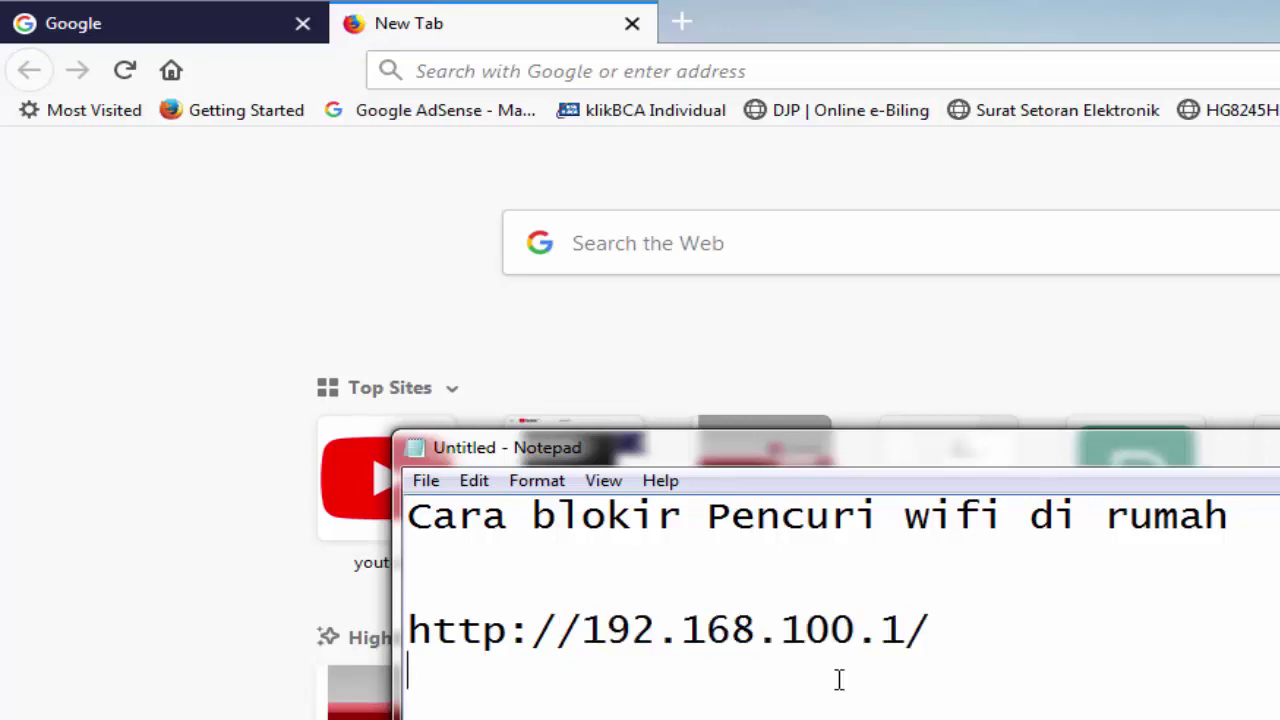
left_click_drag(581, 632, 926, 652)
left_click(926, 652)
left_click(1245, 118)
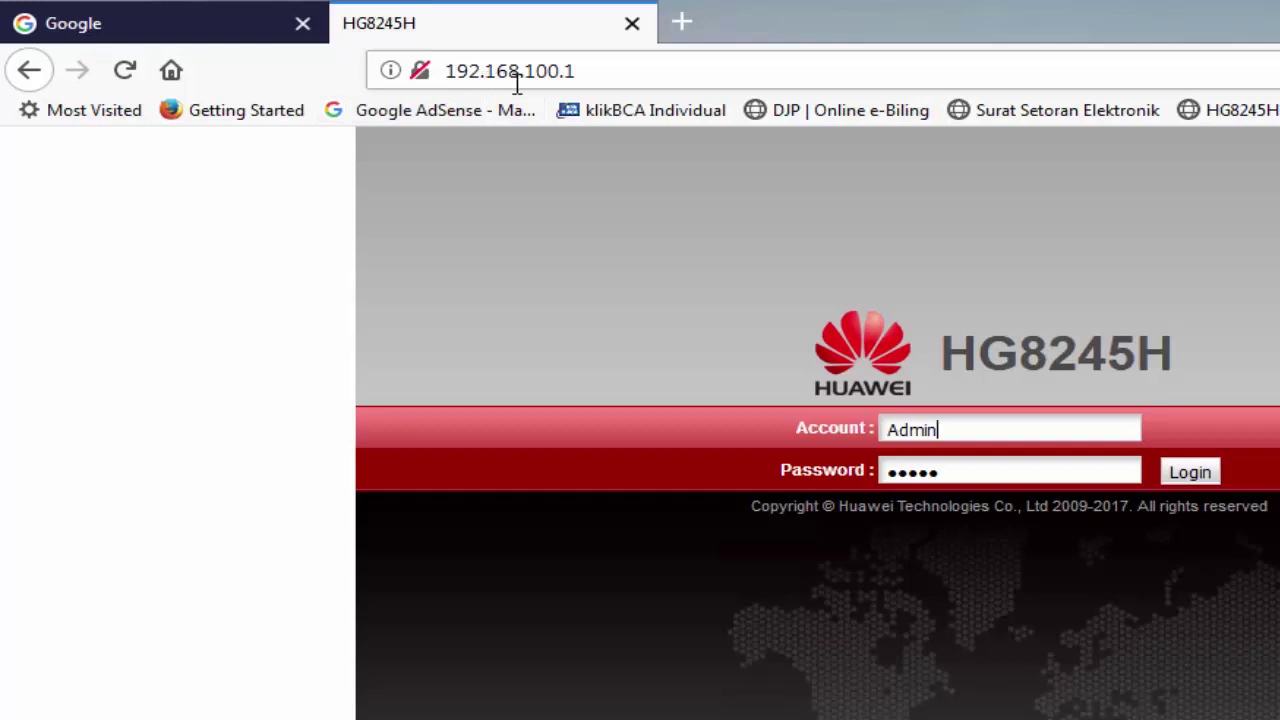
left_click(549, 66)
left_click(625, 70)
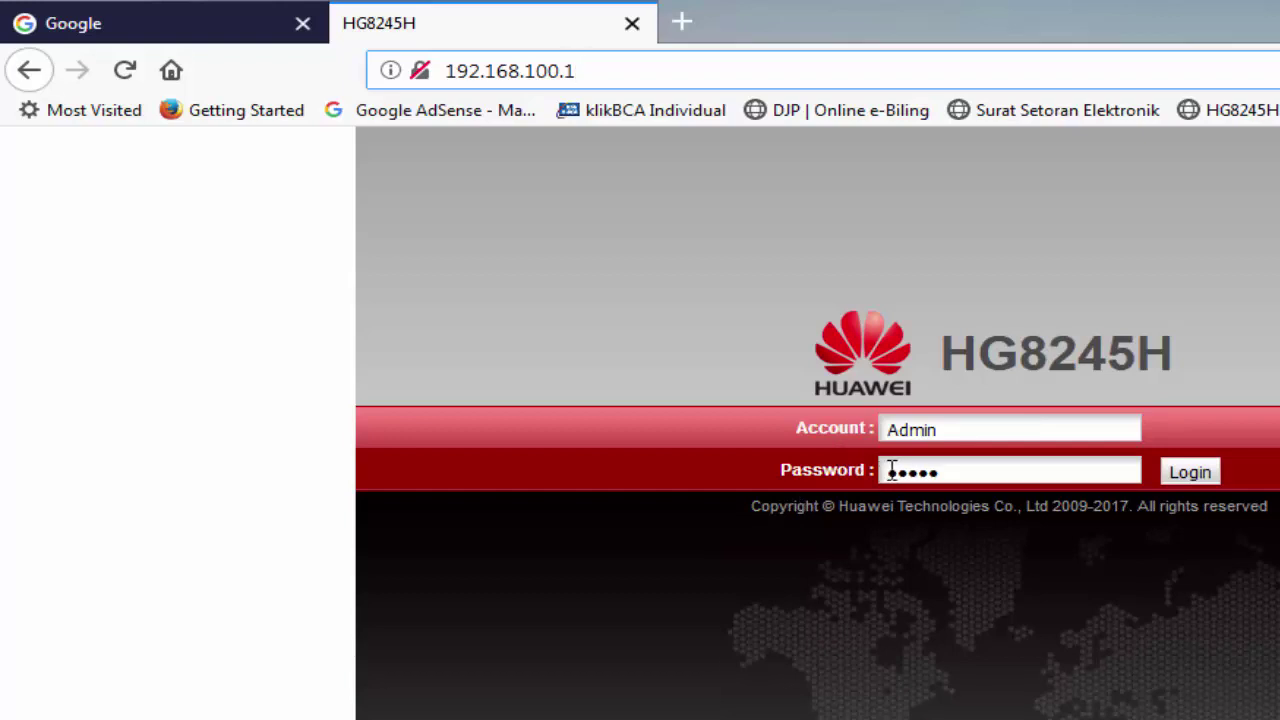
Log in to the router with the prefilled Admin account, open the user device information, and dismiss the Windows color scheme prompt
left_click(1197, 478)
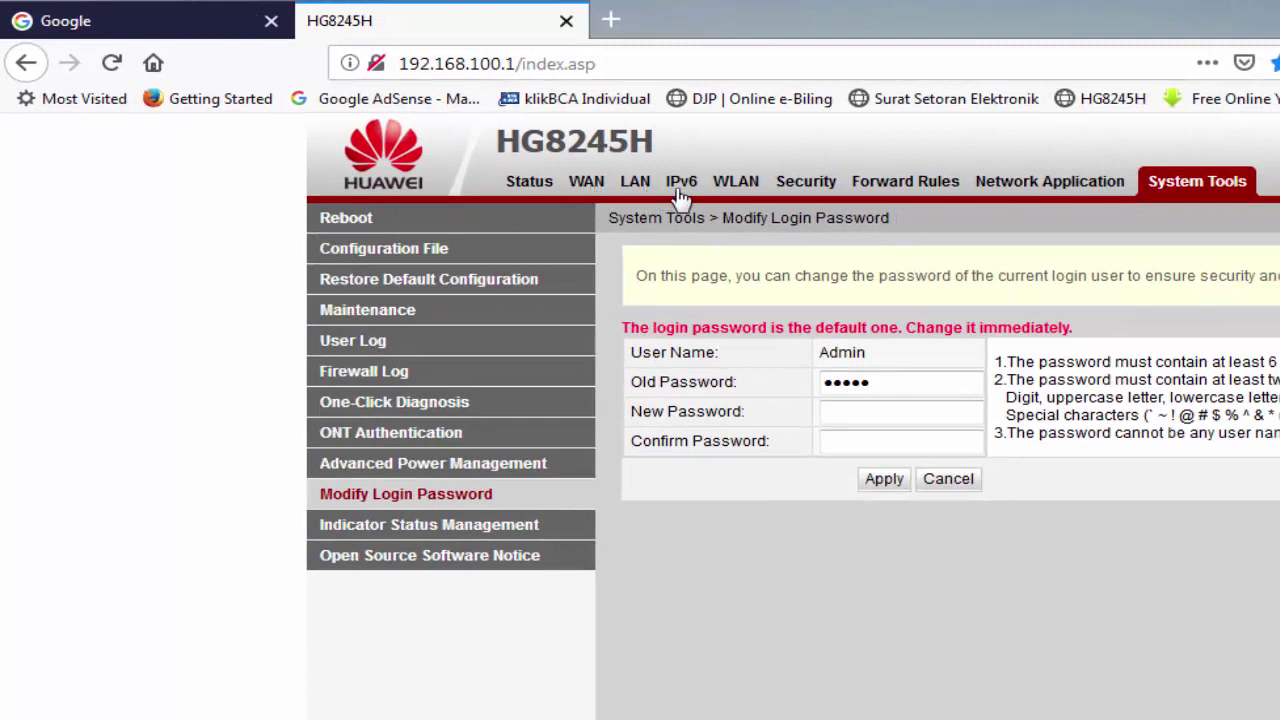
left_click(529, 185)
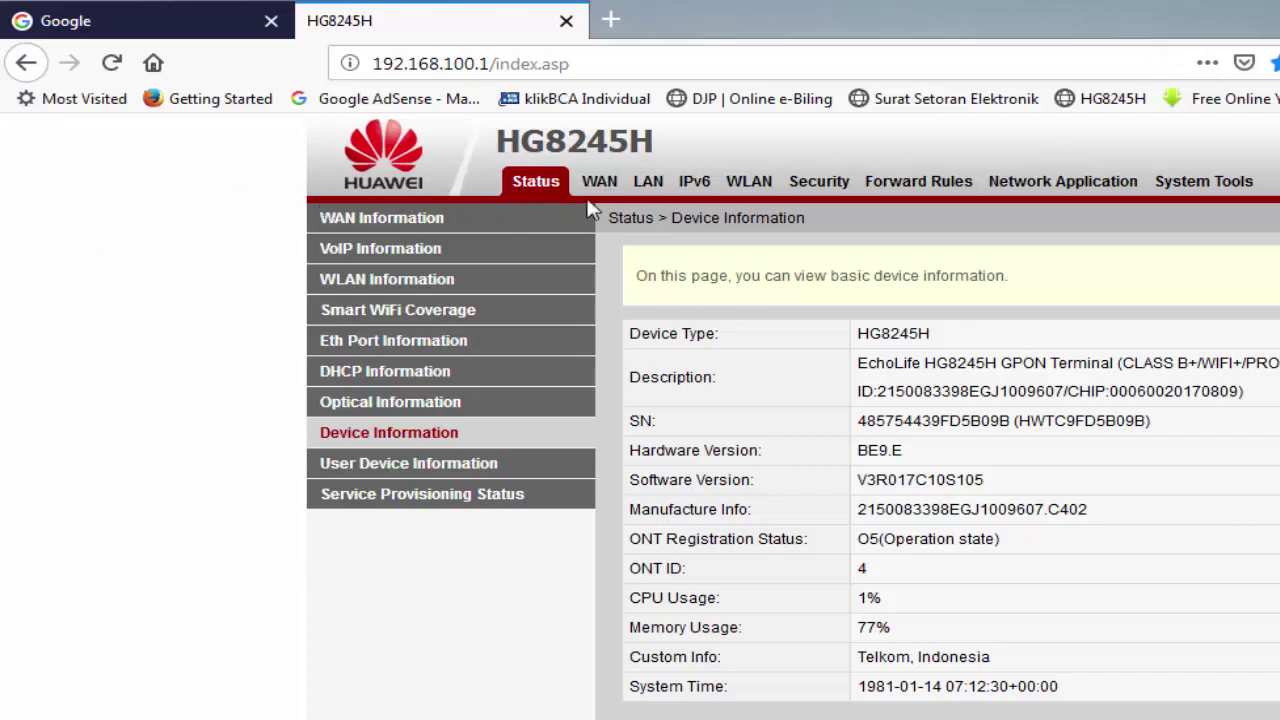
left_click(370, 470)
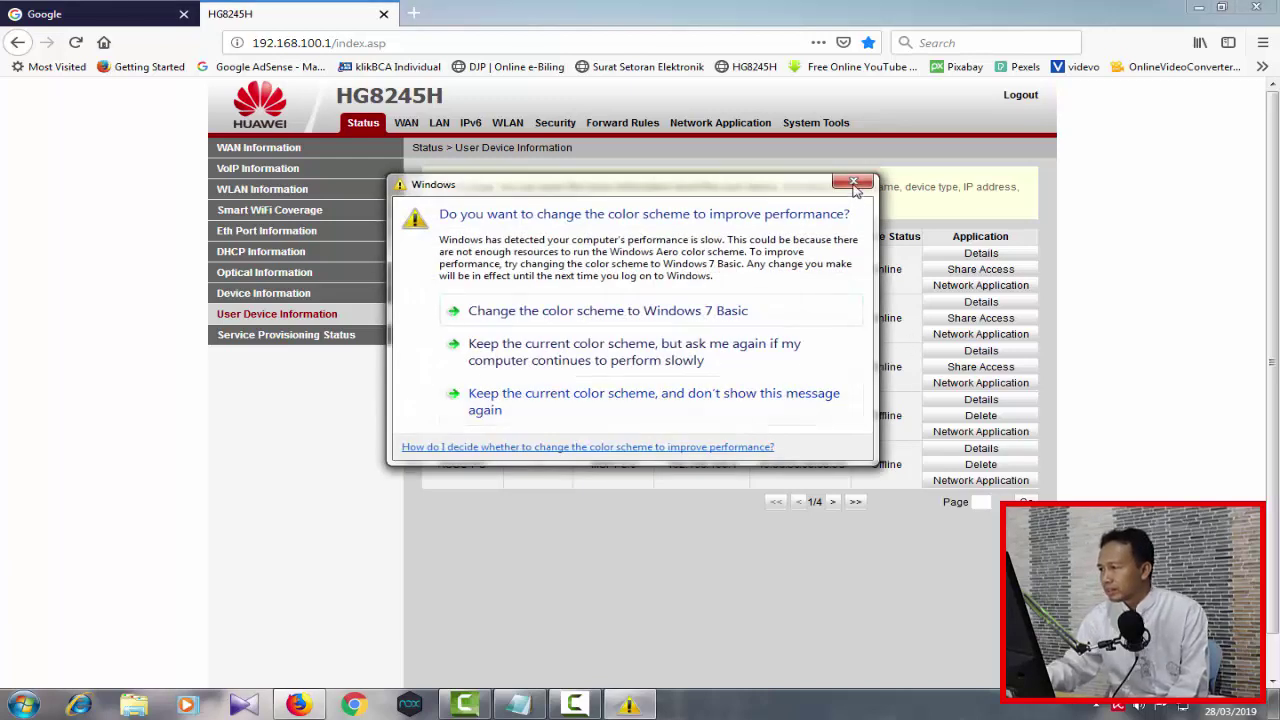
left_click(780, 402)
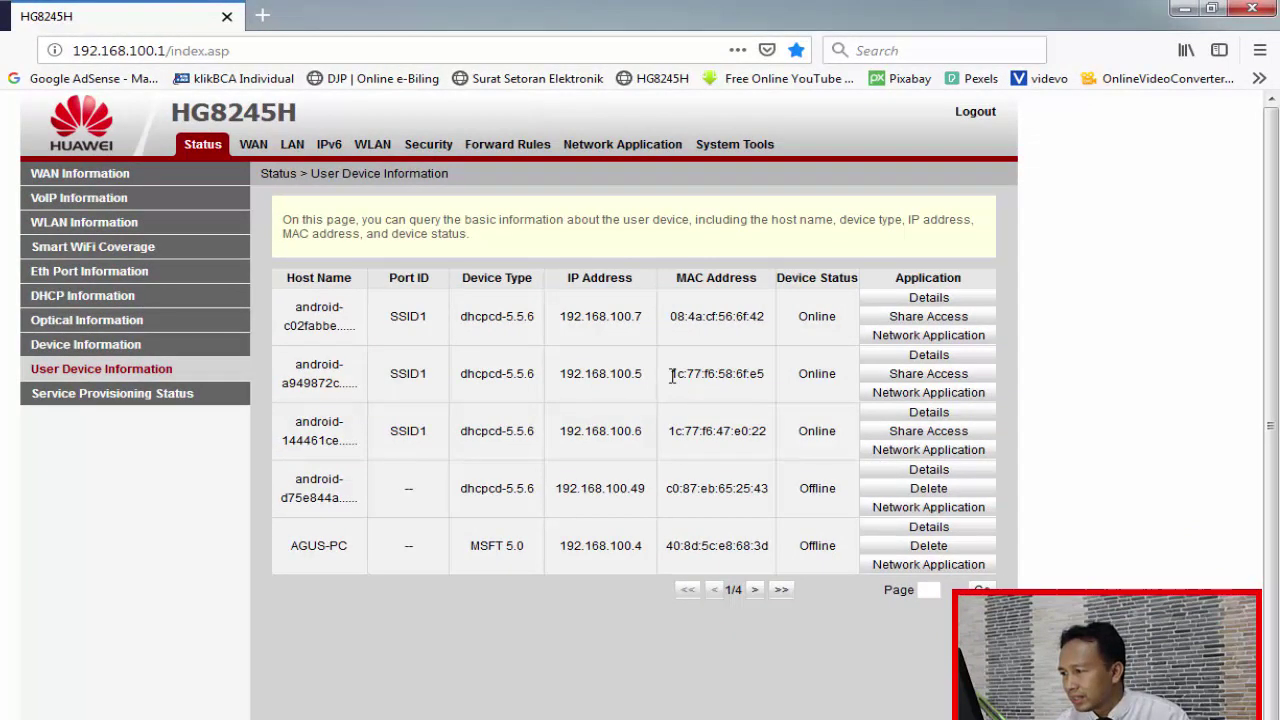
Copy the MAC address of the connected device with IP address 192.168.100.5
left_click_drag(672, 375, 772, 388)
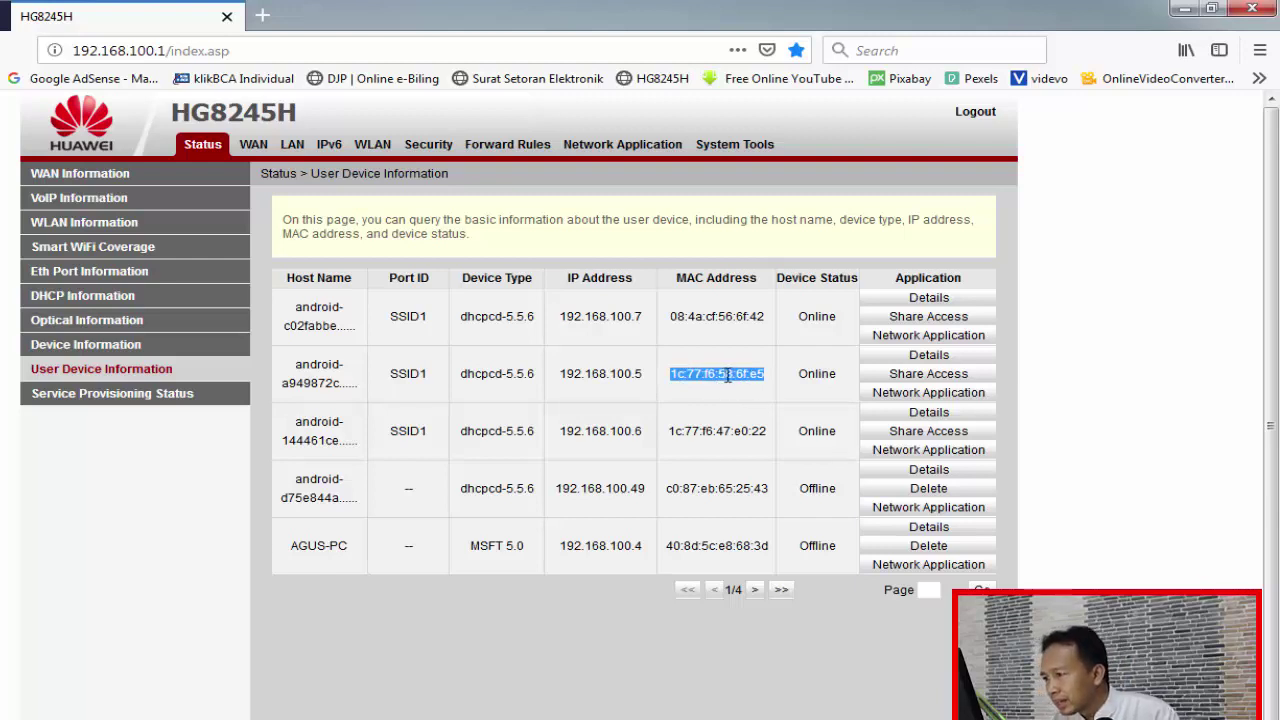
right_click(727, 374)
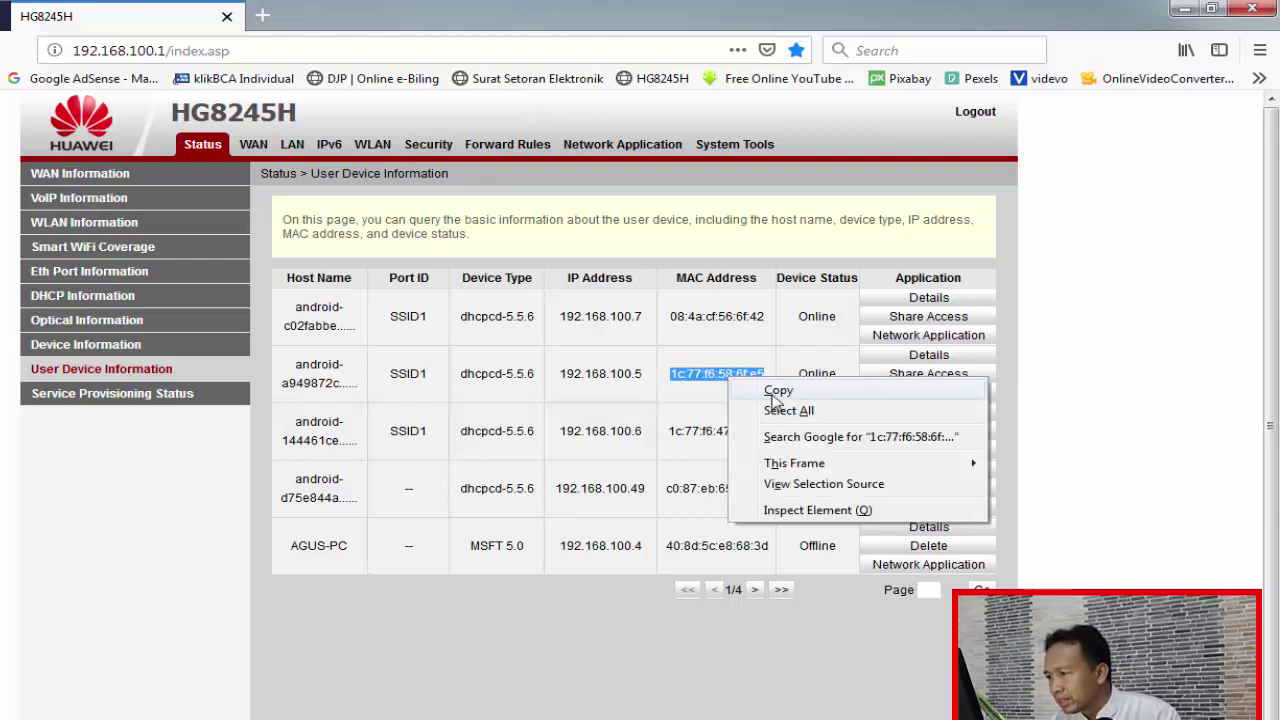
left_click(771, 395)
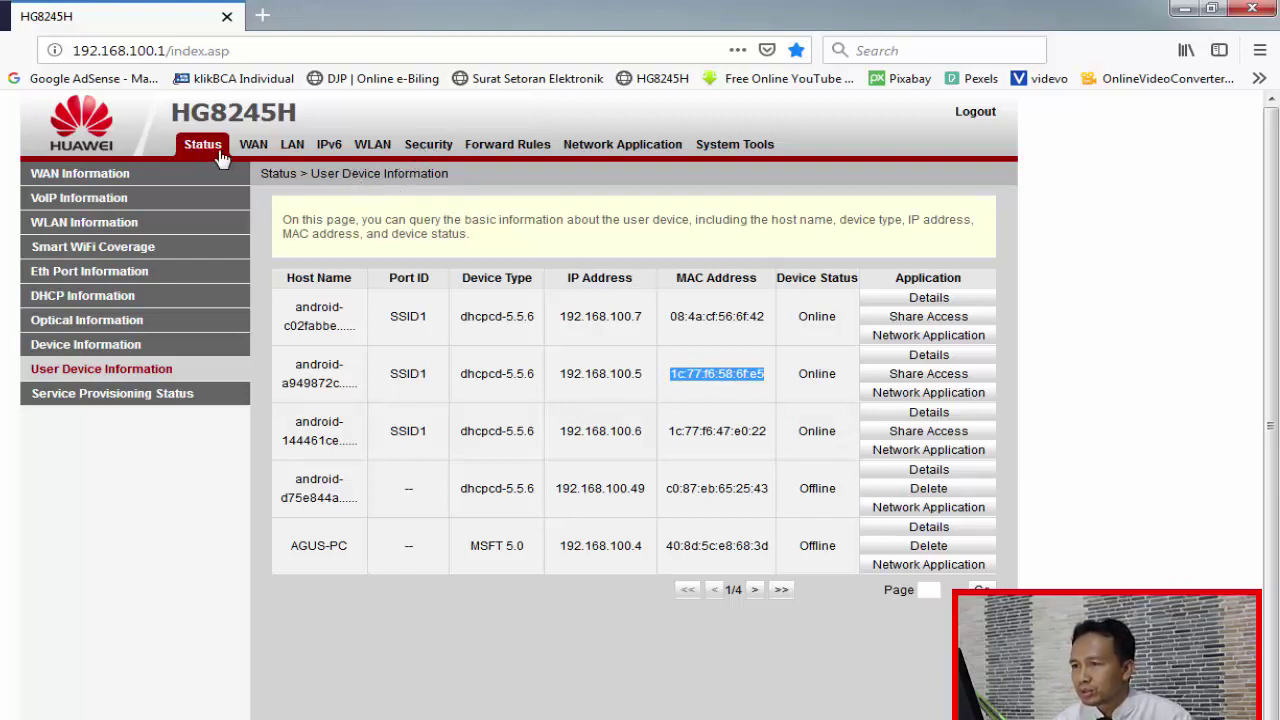
Open the WLAN MAC filter configuration in the security settings and choose Blacklist as the filter mode
left_click(430, 147)
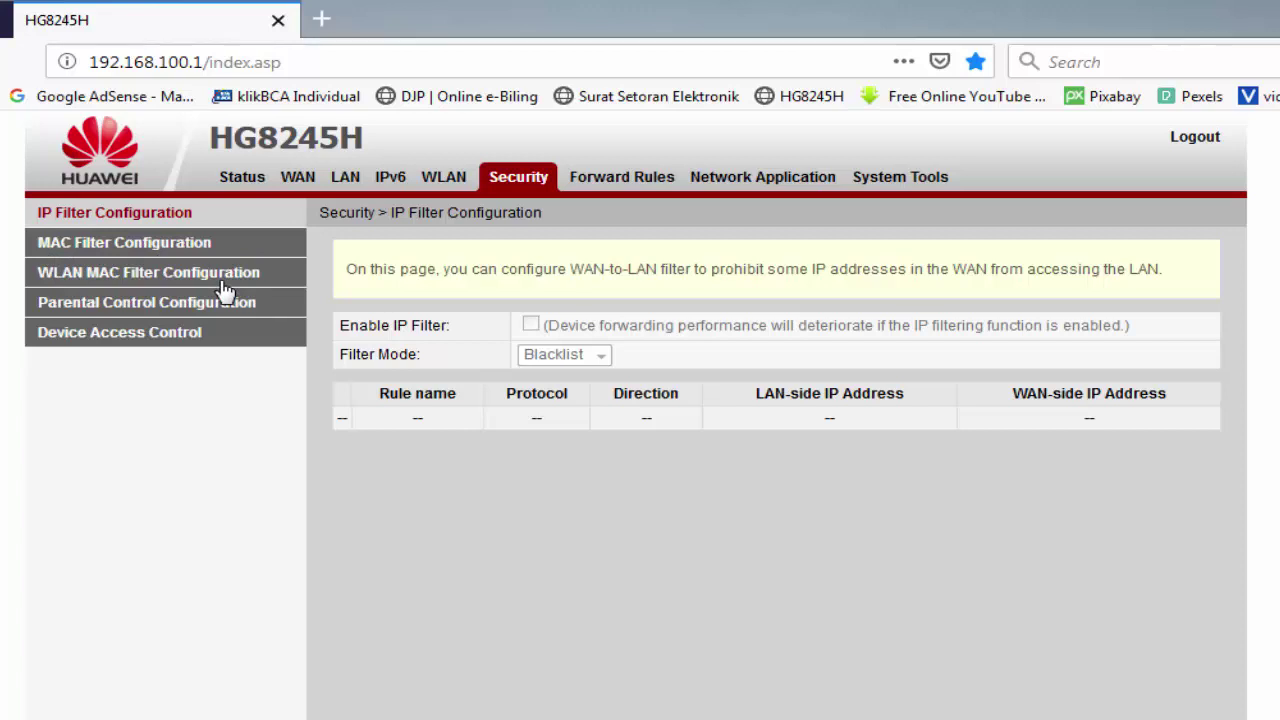
left_click(110, 280)
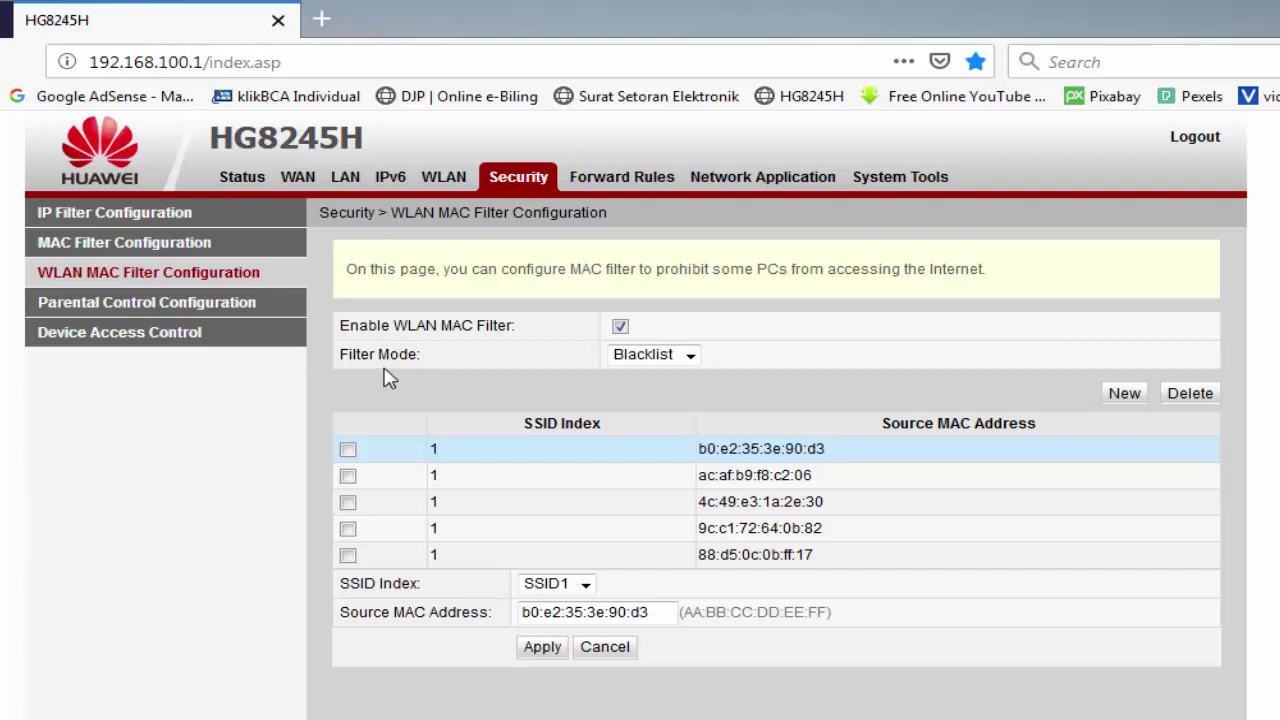
left_click(691, 357)
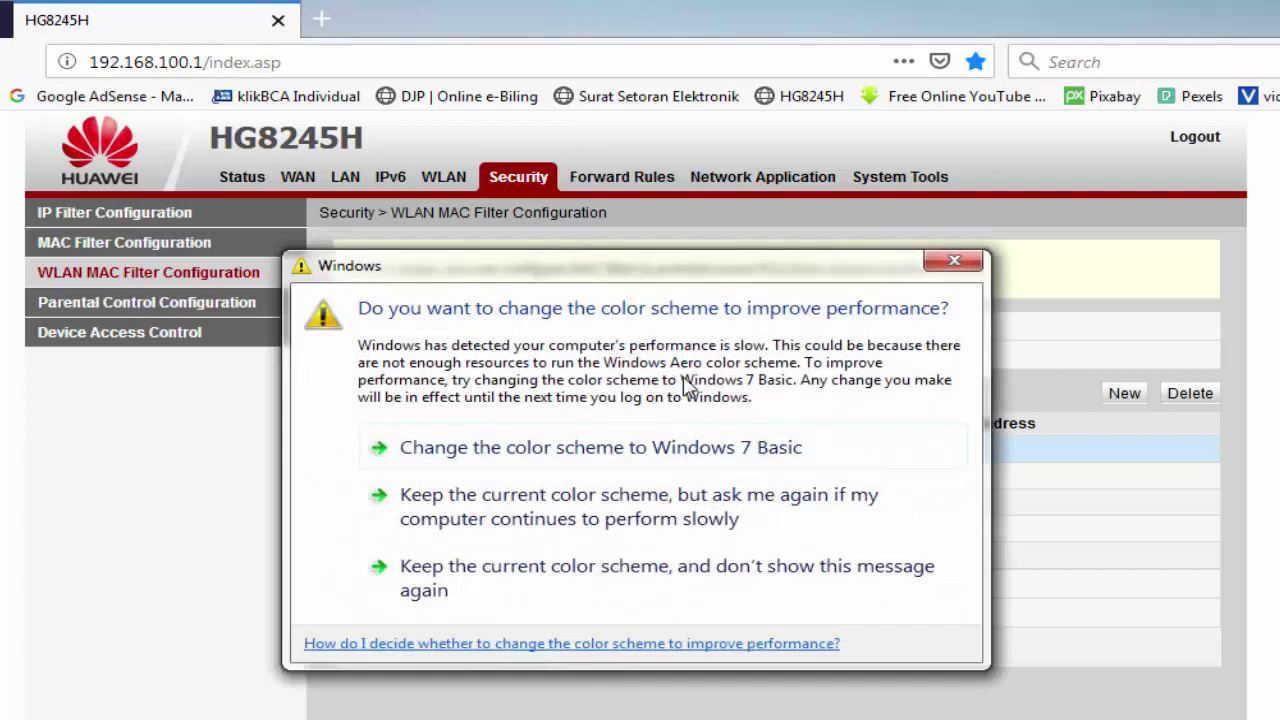
left_click(948, 263)
left_click(697, 360)
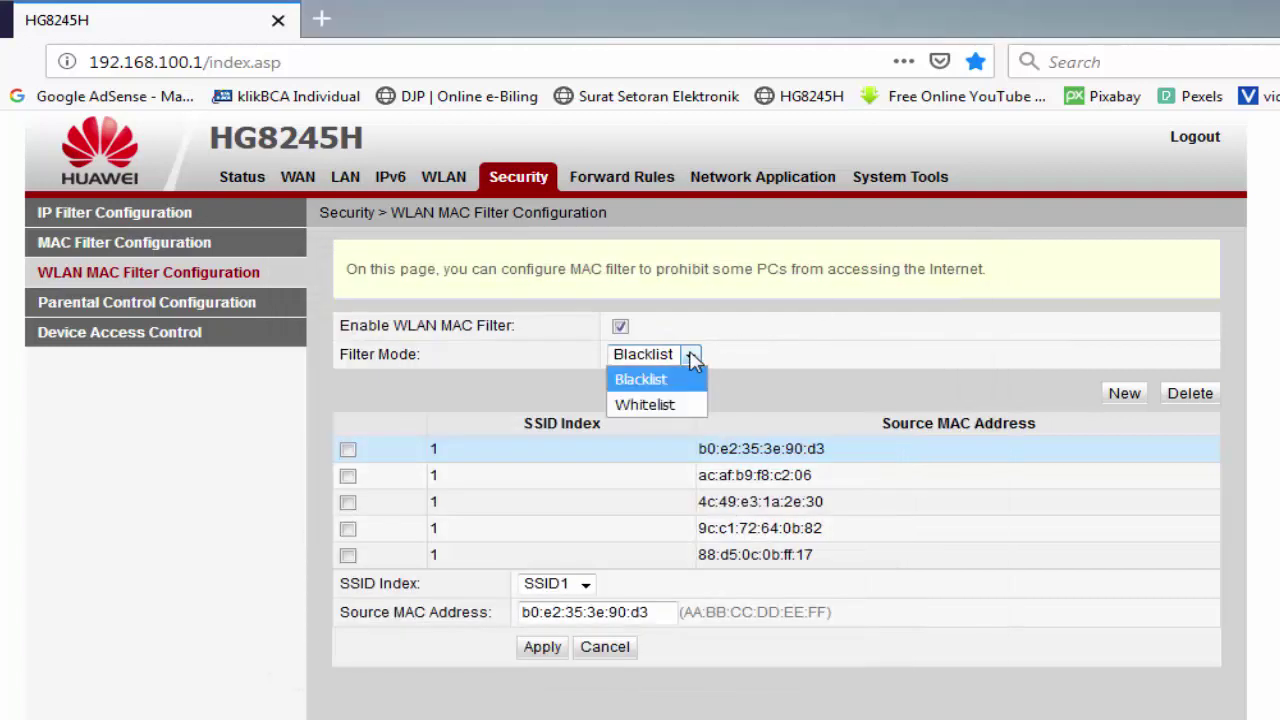
left_click(668, 377)
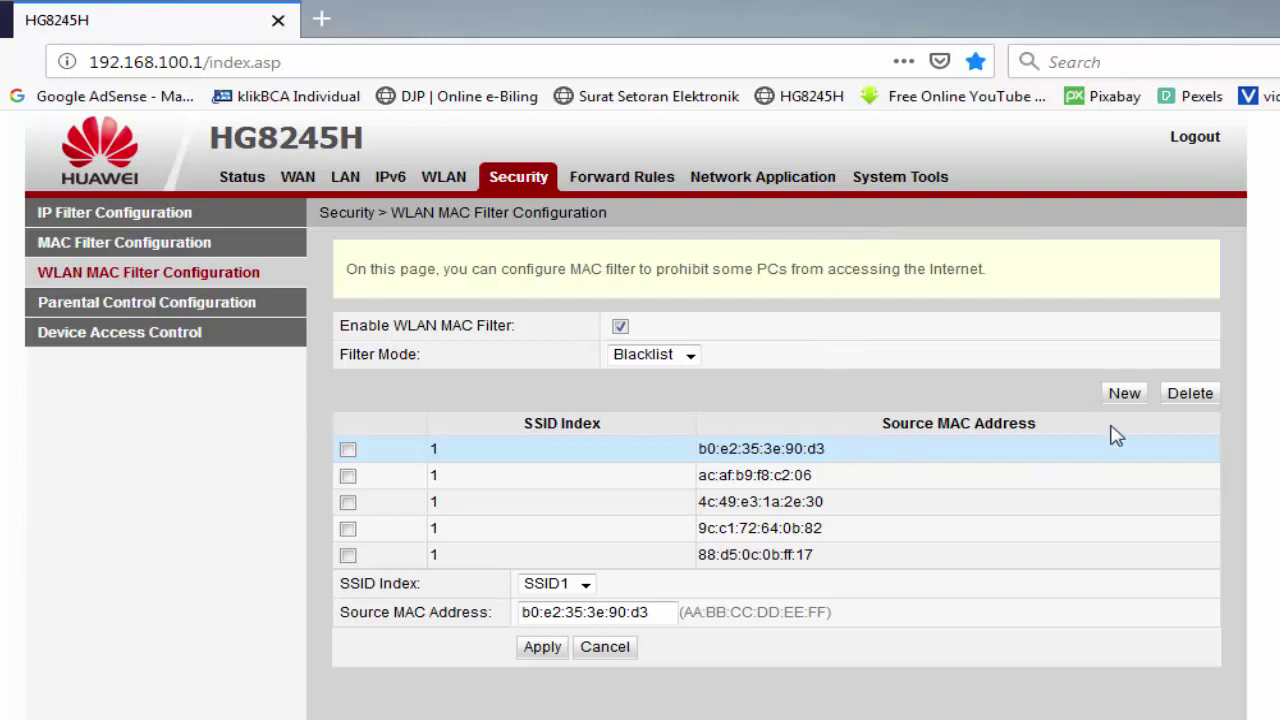
left_click(1124, 394)
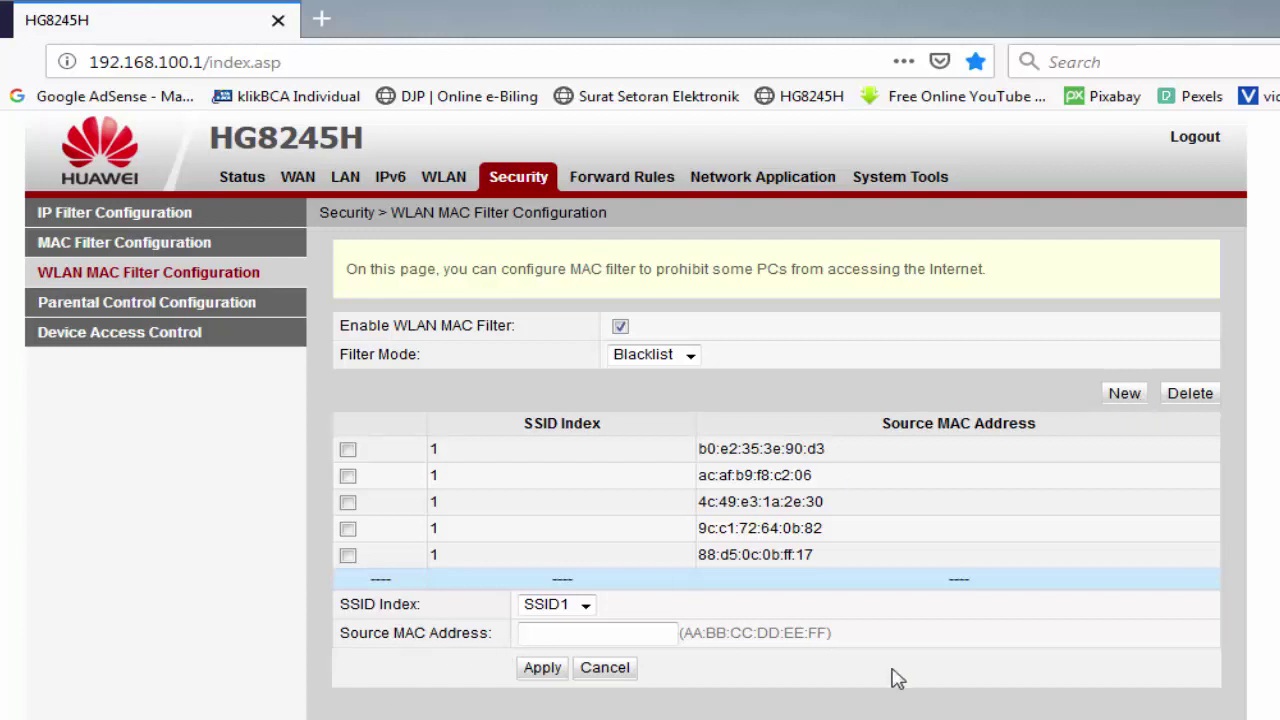
left_click(563, 630)
right_click(563, 628)
left_click(625, 718)
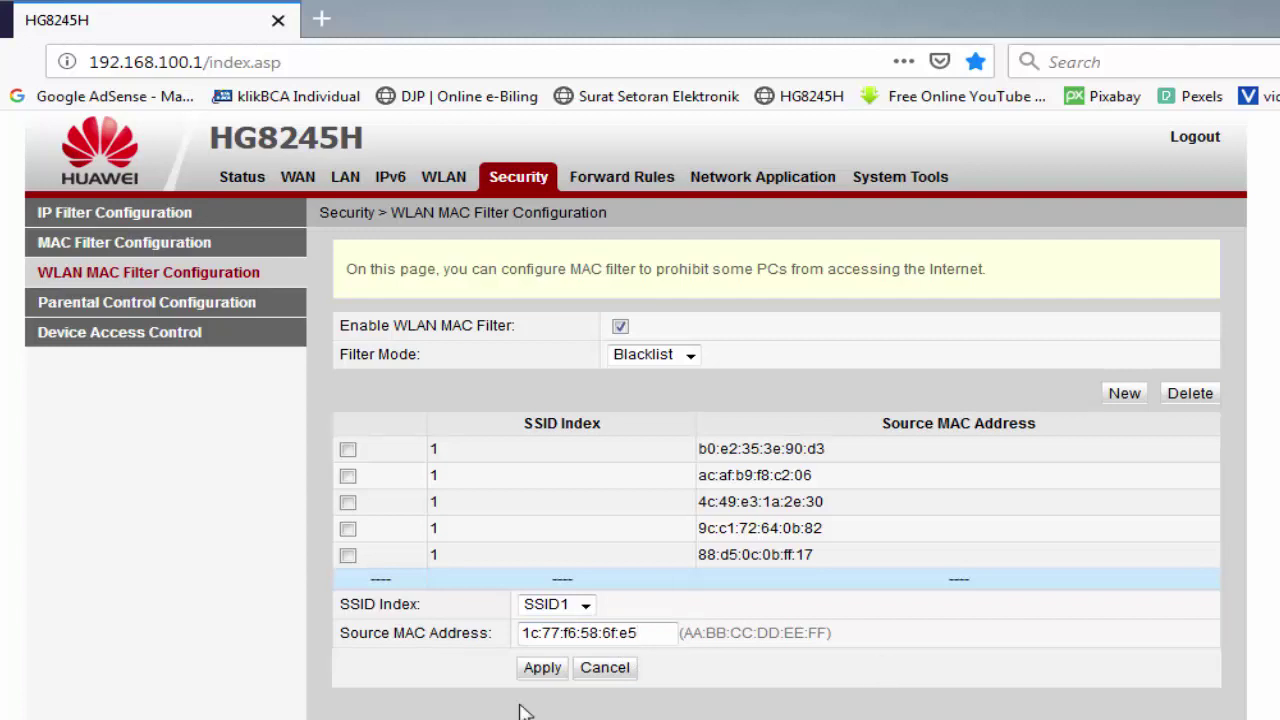
left_click(543, 668)
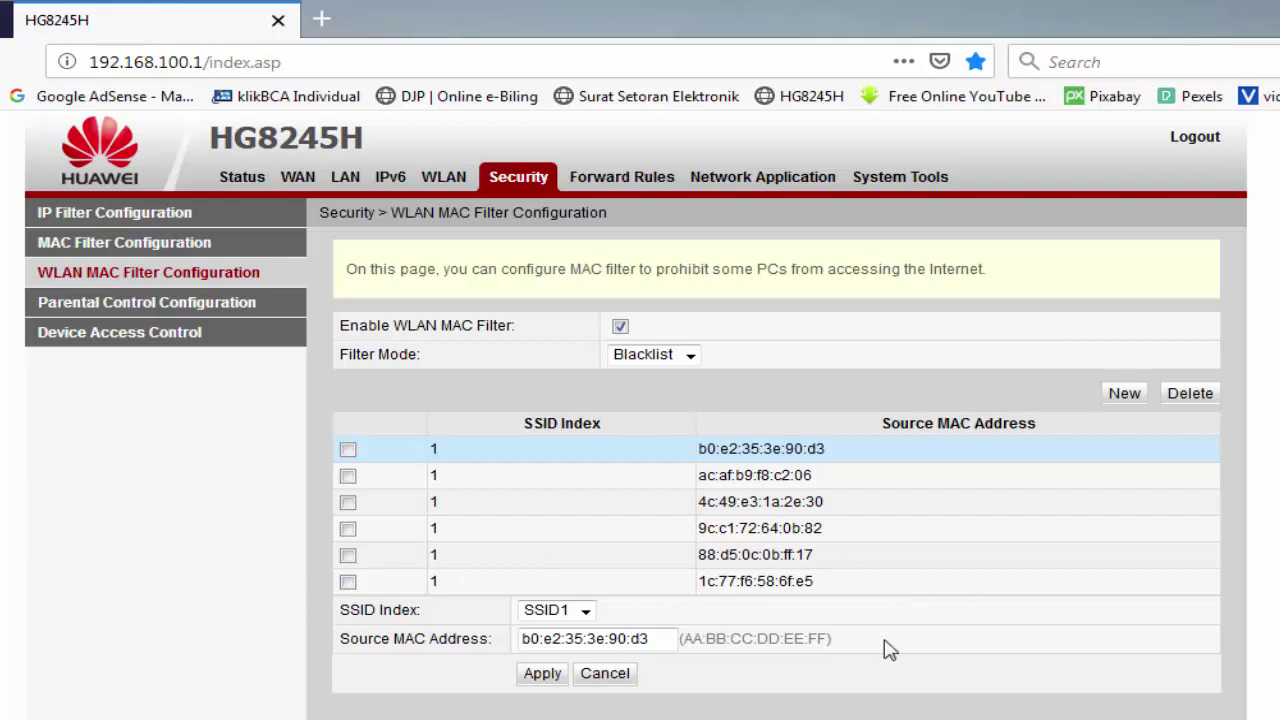
left_click(543, 682)
left_click(348, 582)
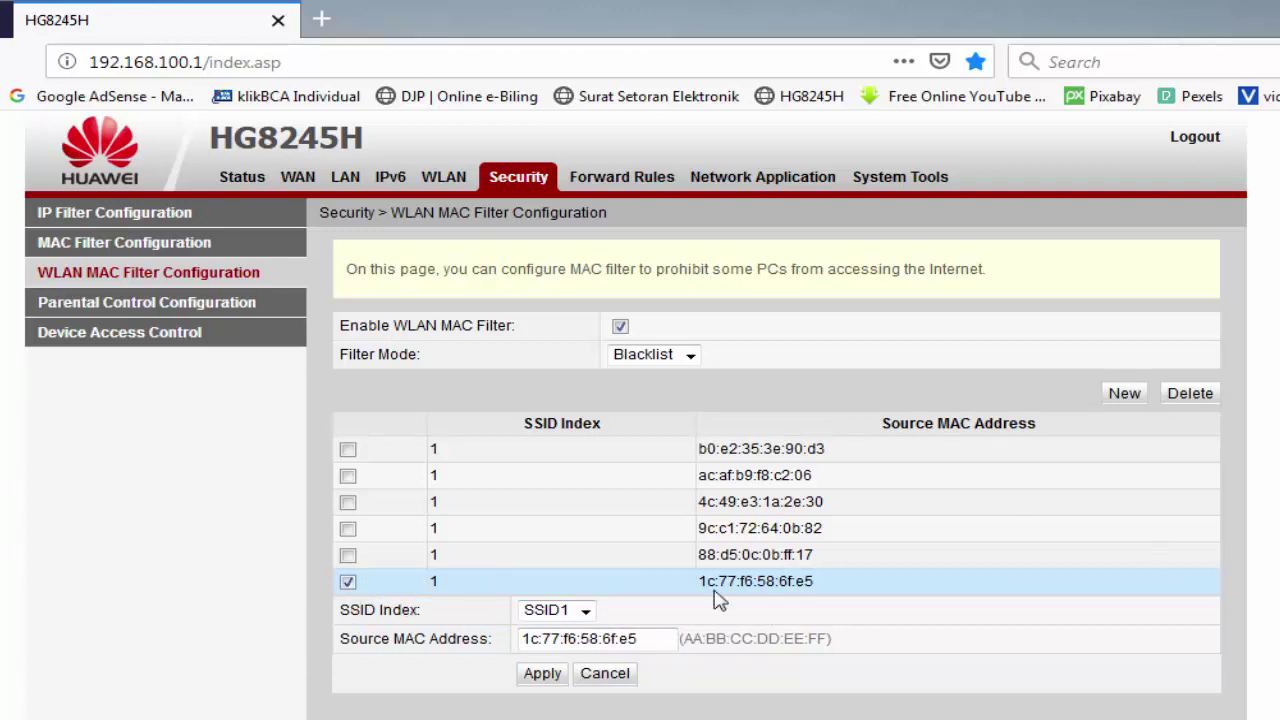
left_click(1190, 394)
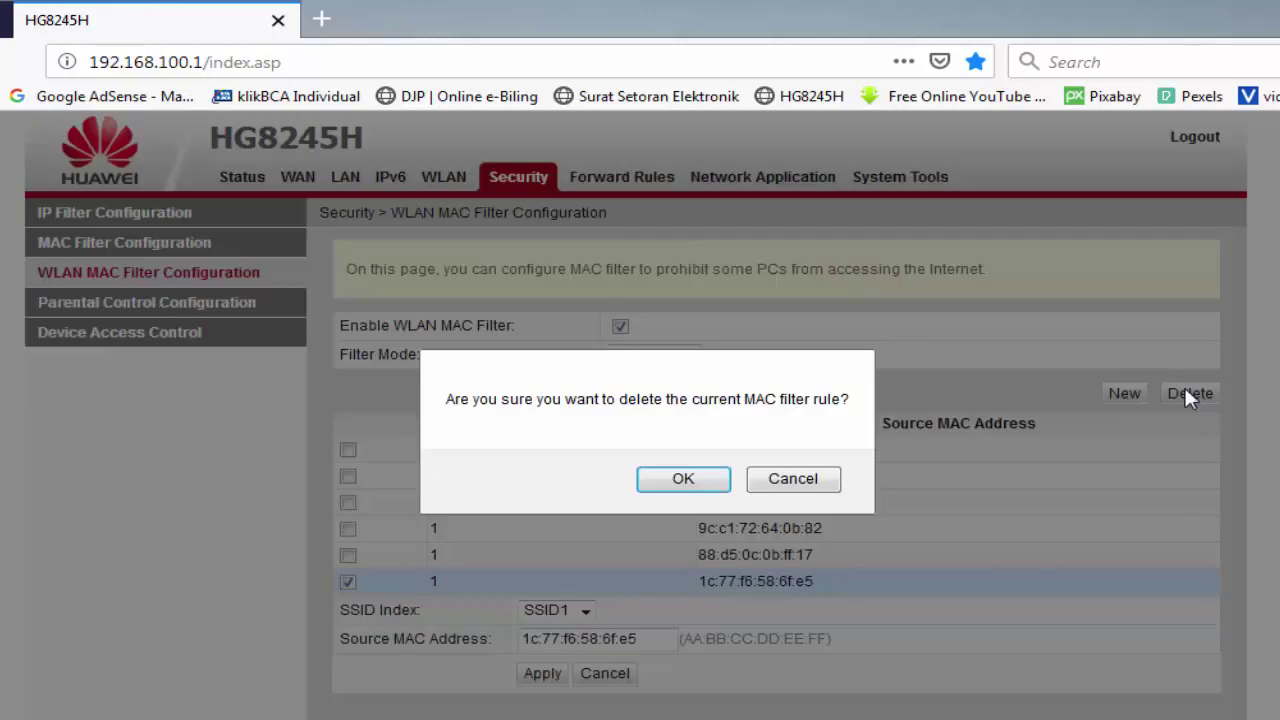
left_click(683, 479)
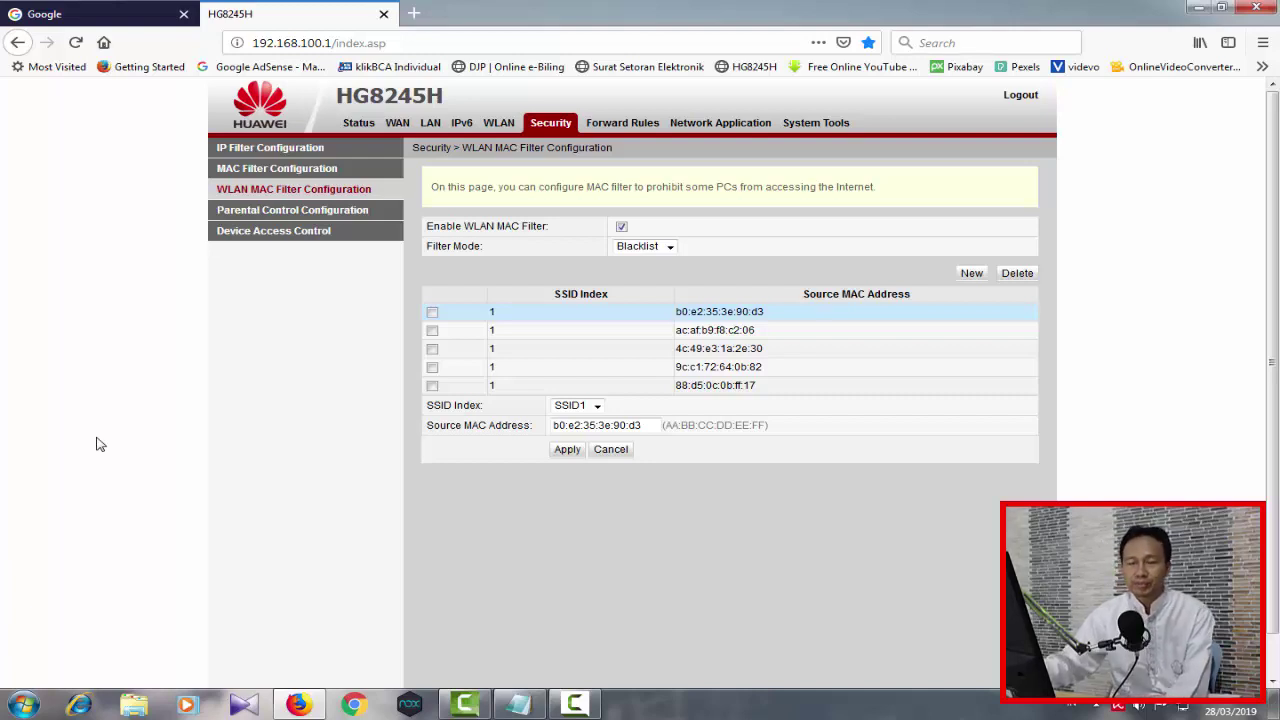
Leave the router's configuration pages by closing their browser tab
left_click(856, 183)
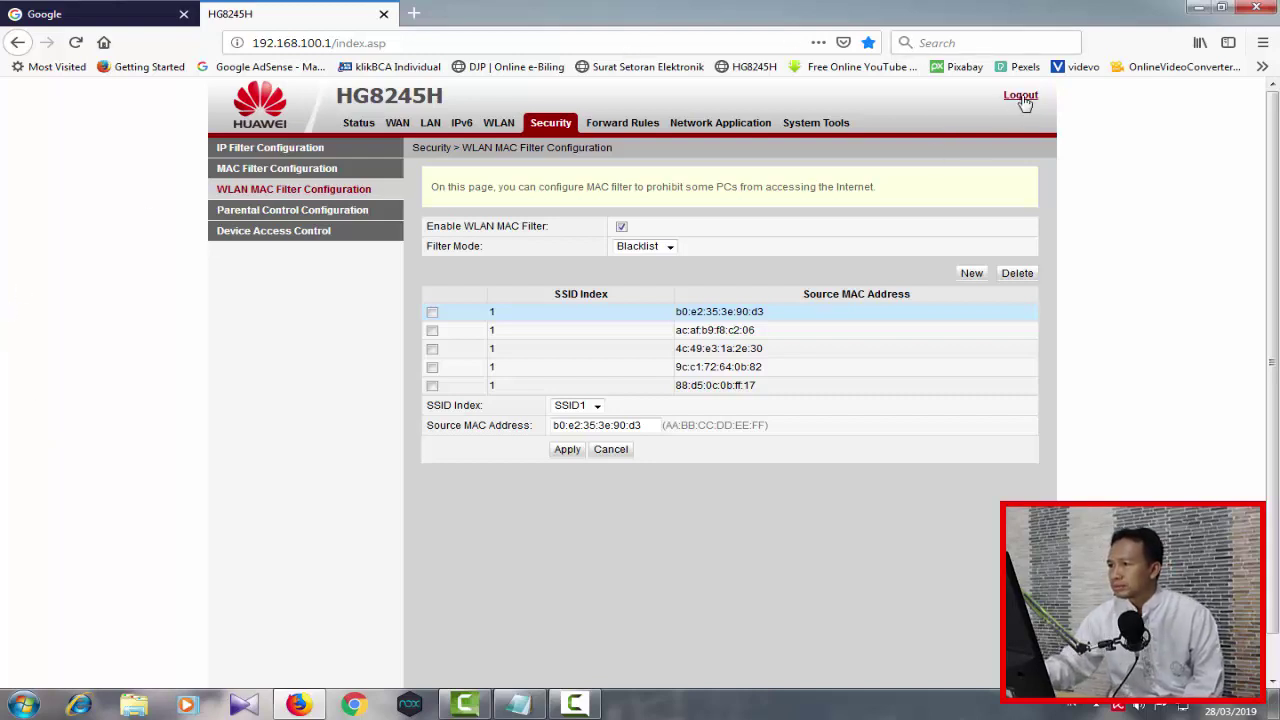
left_click(383, 14)
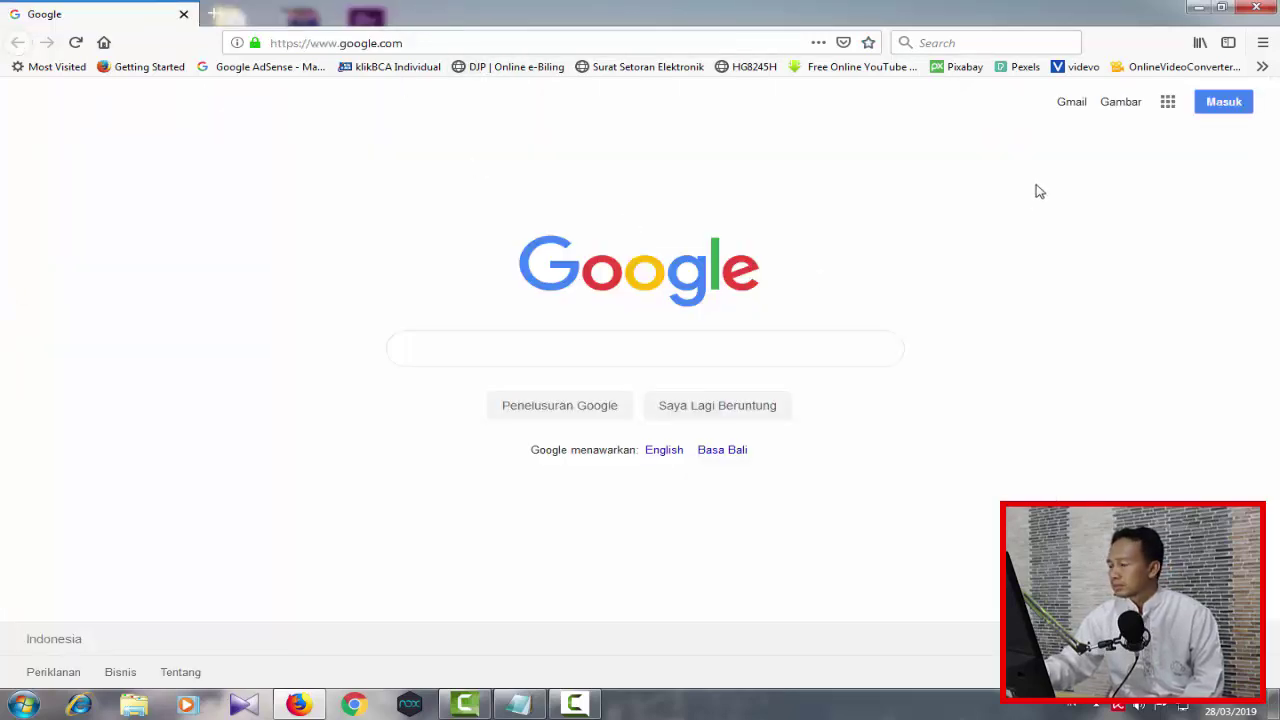